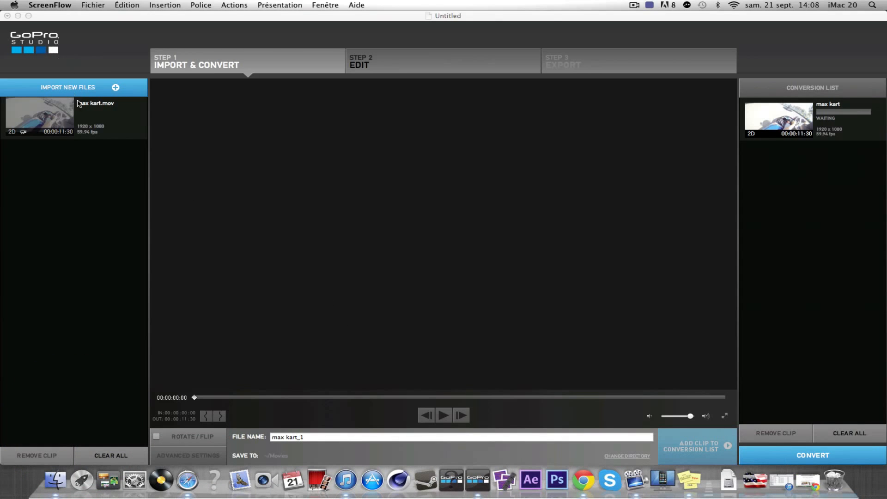
{"action": "left_click", "coordinate": [69, 94]}
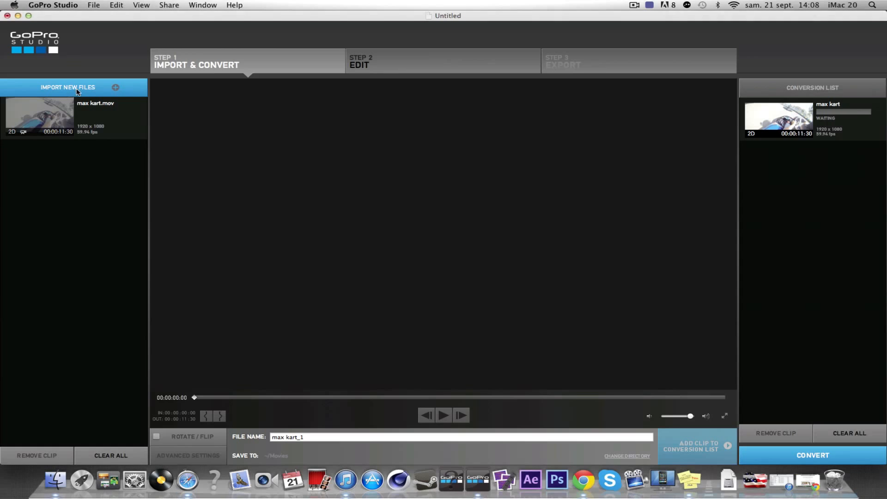
{"action": "scroll", "coordinate": [429, 191], "scroll_direction": "down", "scroll_amount": 1}
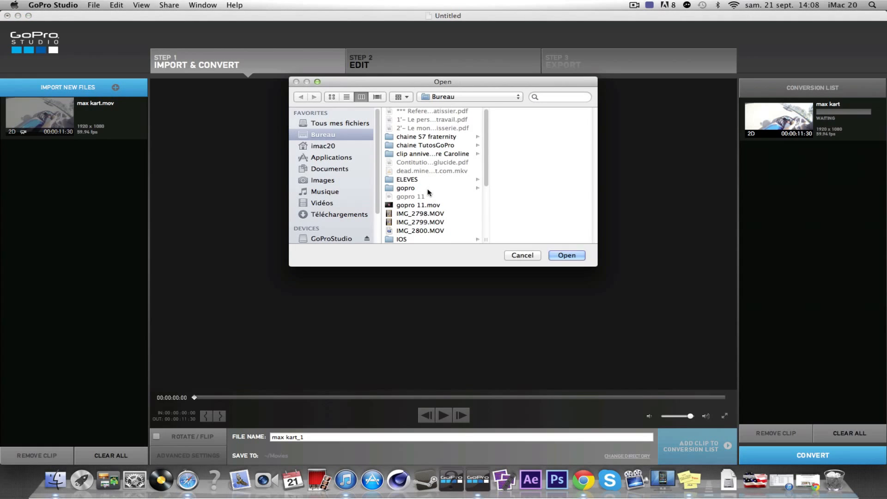
{"action": "scroll", "coordinate": [450, 229], "scroll_direction": "down", "scroll_amount": 3}
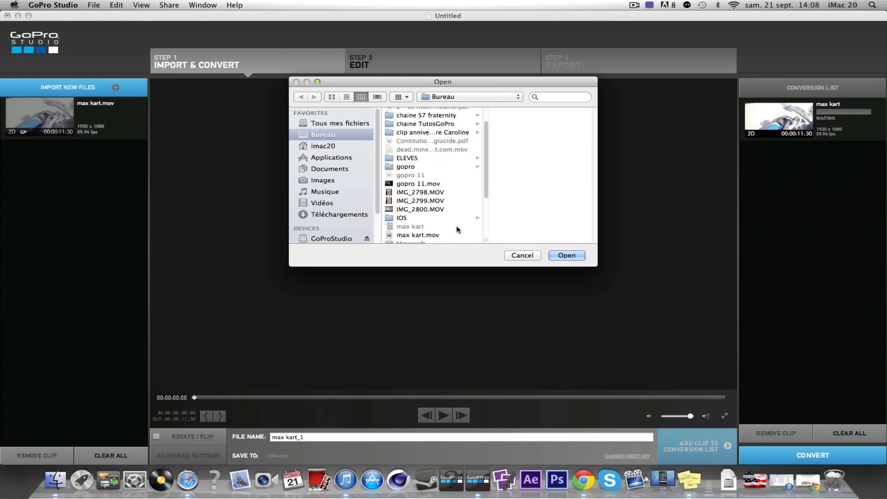
{"action": "left_click", "coordinate": [521, 256]}
Step: Trim the max kart.mov clip with an in point at 00:00:02:28 and an out point at 00:00:04:30
{"action": "left_click", "coordinate": [71, 119]}
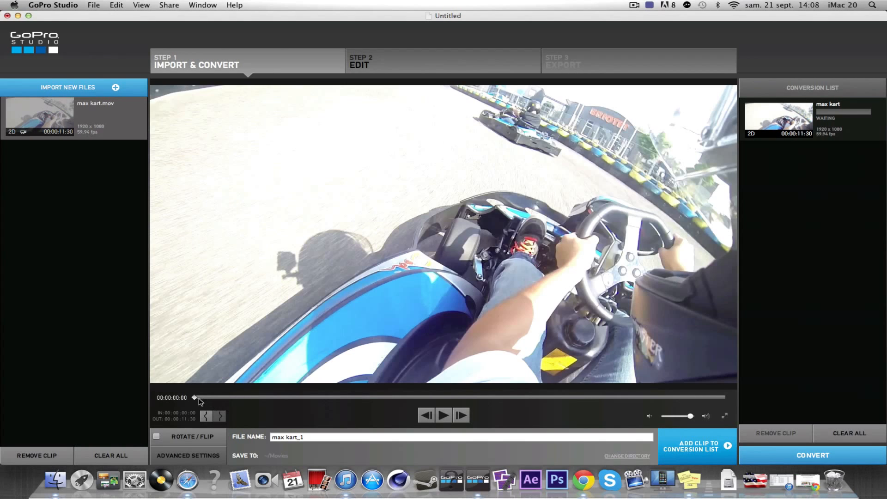
{"action": "left_click_drag", "start_coordinate": [198, 399], "coordinate": [272, 408]}
{"action": "left_click", "coordinate": [206, 416]}
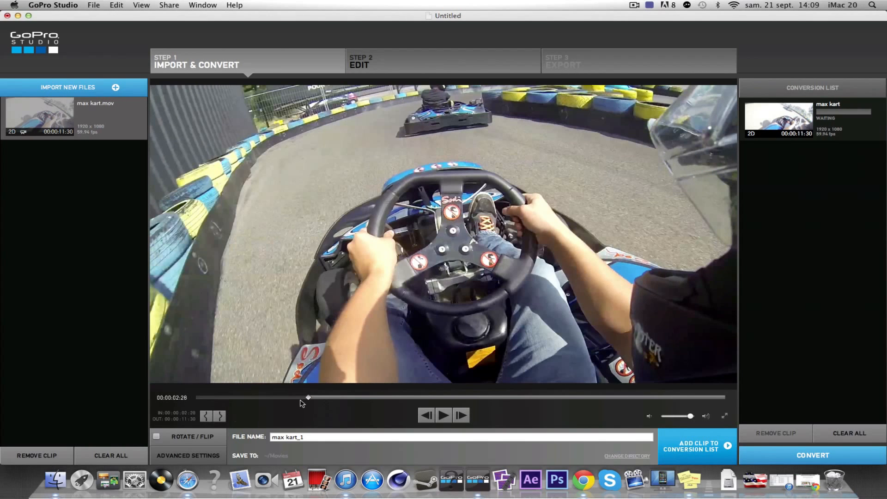
{"action": "left_click", "coordinate": [401, 396]}
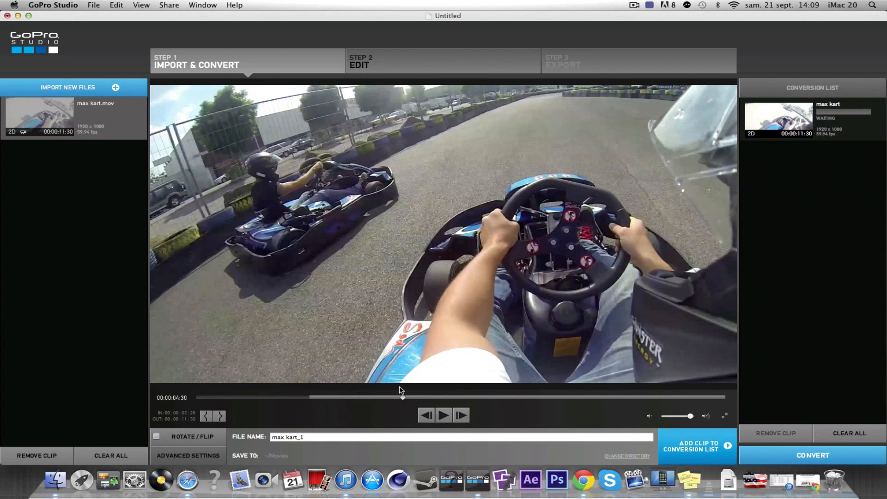
{"action": "left_click", "coordinate": [223, 416]}
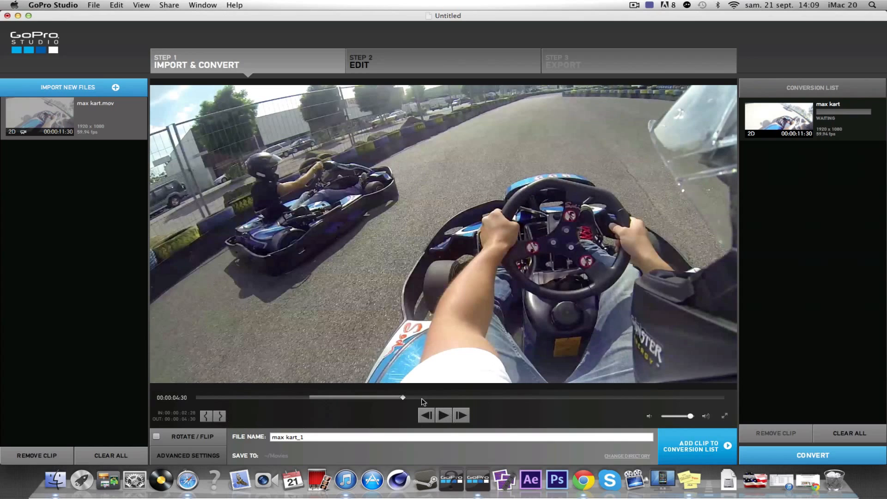
Step: Name the trimmed clip's output file xghtheth
{"action": "left_click", "coordinate": [307, 436]}
{"action": "key", "text": "super+a"}
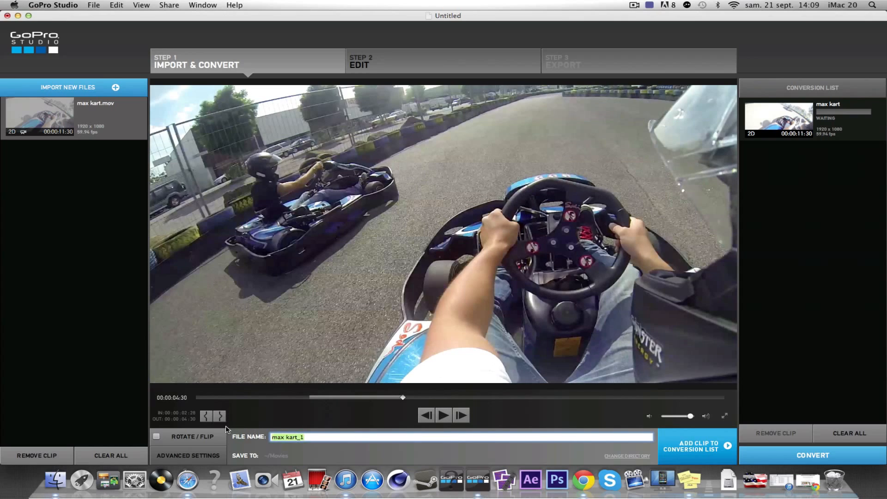
{"action": "type", "text": "xghtheth"}
Step: In the advanced conversion settings, set the quality to the maximum and enable remembering settings for future clips
{"action": "left_click", "coordinate": [183, 457]}
{"action": "left_click_drag", "start_coordinate": [457, 104], "coordinate": [513, 103]}
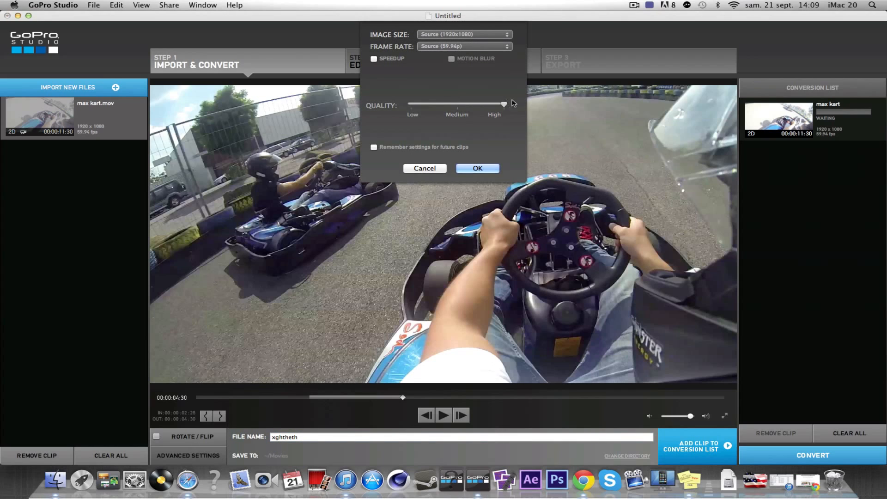
{"action": "left_click", "coordinate": [374, 147]}
Step: Review the available image size and frame rate options for the conversion, keeping both at Source
{"action": "left_click", "coordinate": [468, 35]}
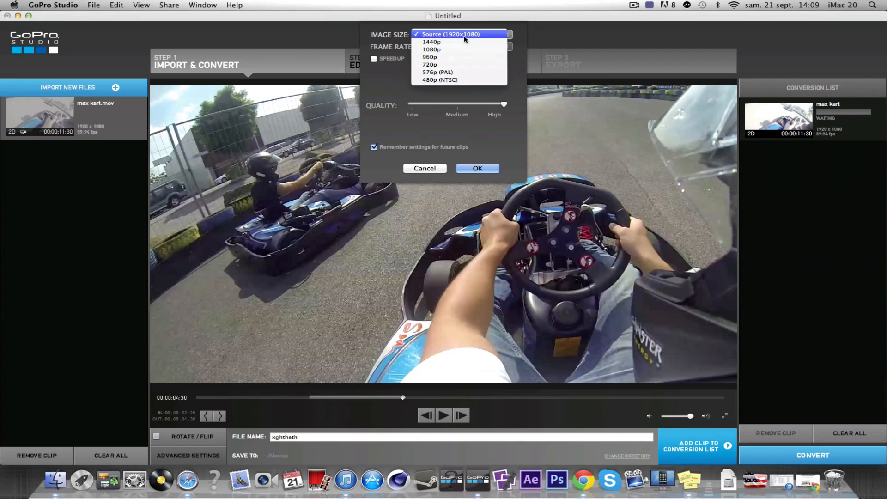
{"action": "left_click", "coordinate": [464, 35]}
{"action": "left_click", "coordinate": [460, 46]}
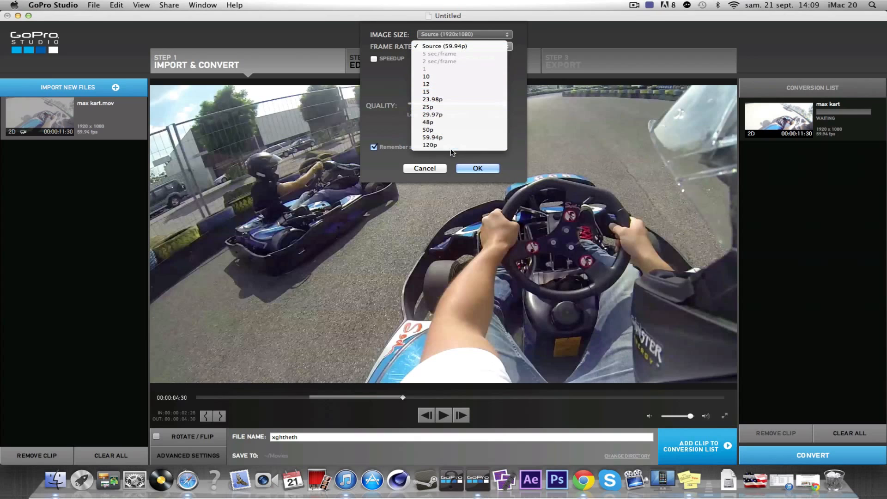
{"action": "left_click", "coordinate": [383, 96]}
{"action": "left_click", "coordinate": [373, 59]}
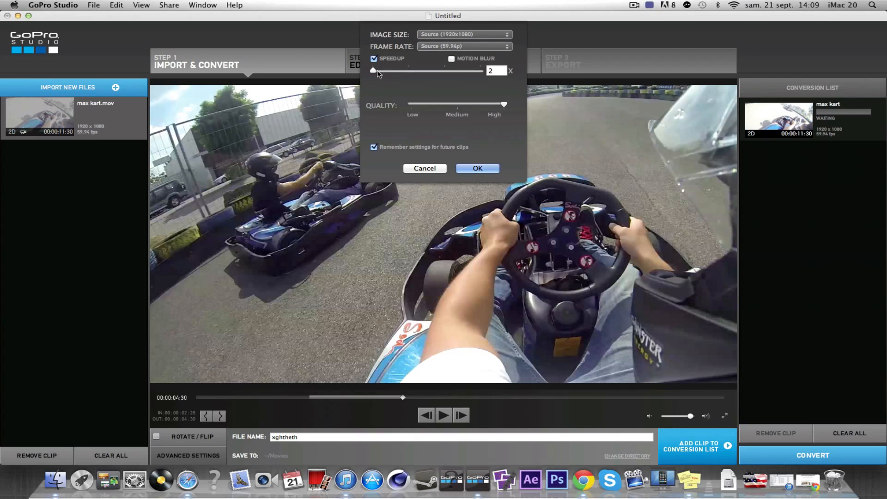
{"action": "left_click", "coordinate": [374, 59]}
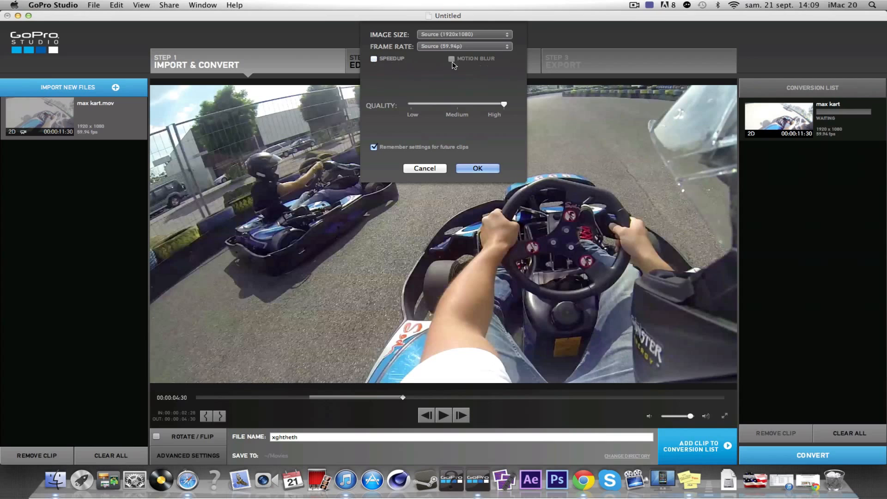
{"action": "left_click", "coordinate": [396, 59]}
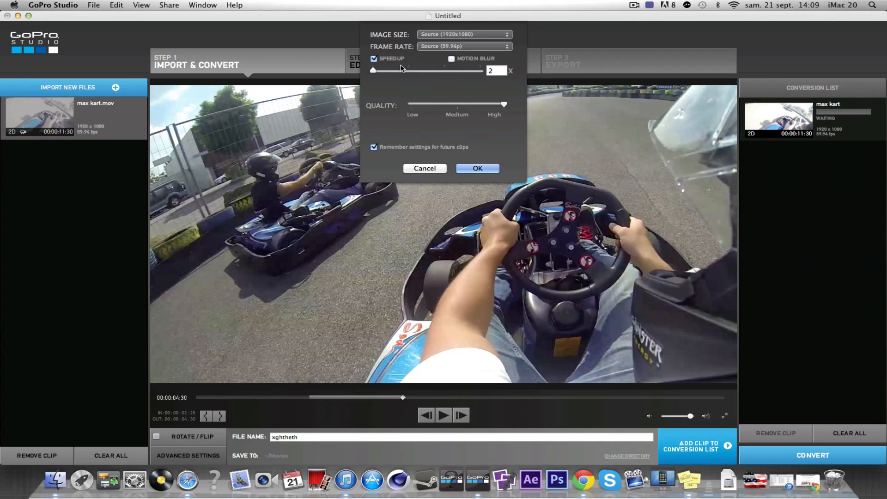
{"action": "left_click", "coordinate": [377, 61]}
Step: Accept the advanced settings and add the trimmed clip to the conversion list
{"action": "left_click", "coordinate": [484, 167]}
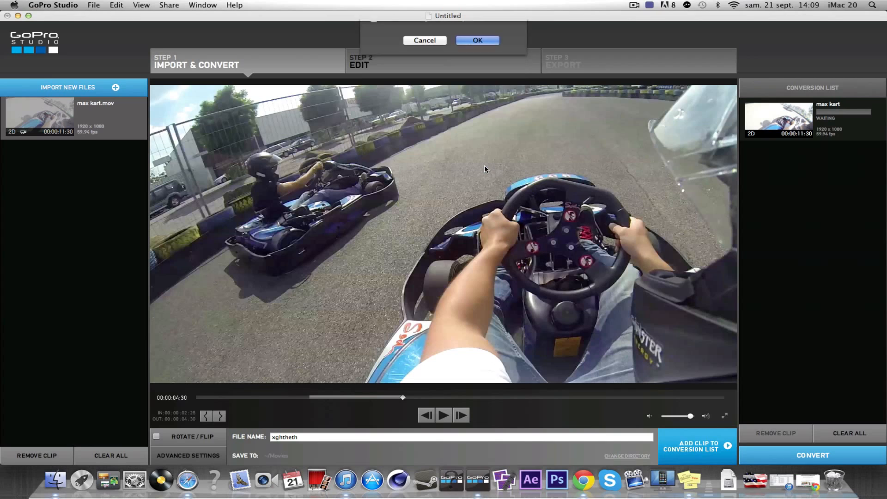
{"action": "left_click", "coordinate": [678, 444]}
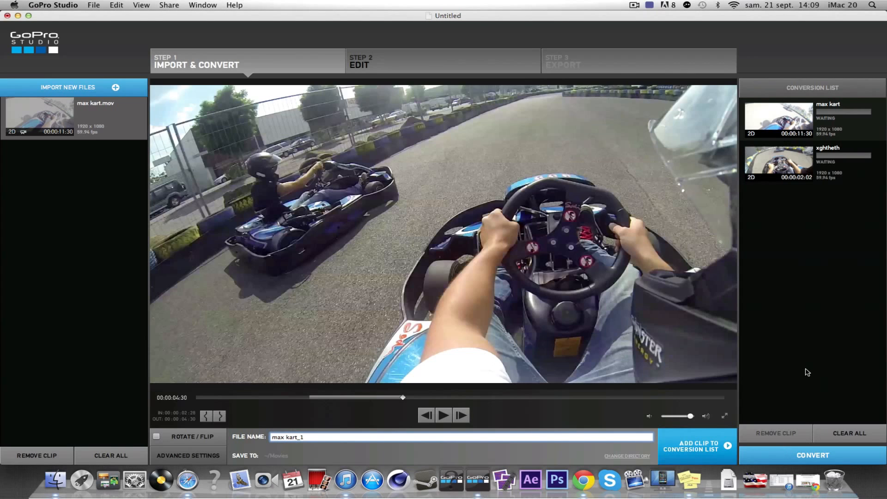
{"action": "left_click", "coordinate": [780, 121]}
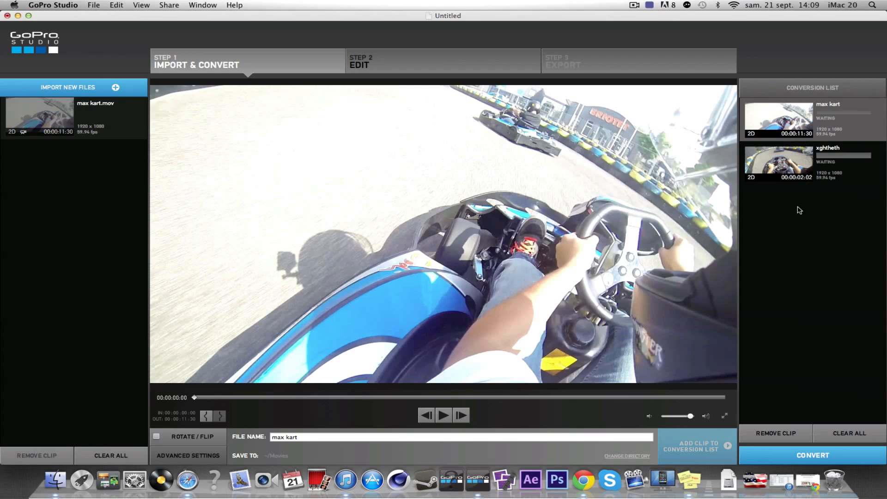
{"action": "left_click", "coordinate": [791, 457]}
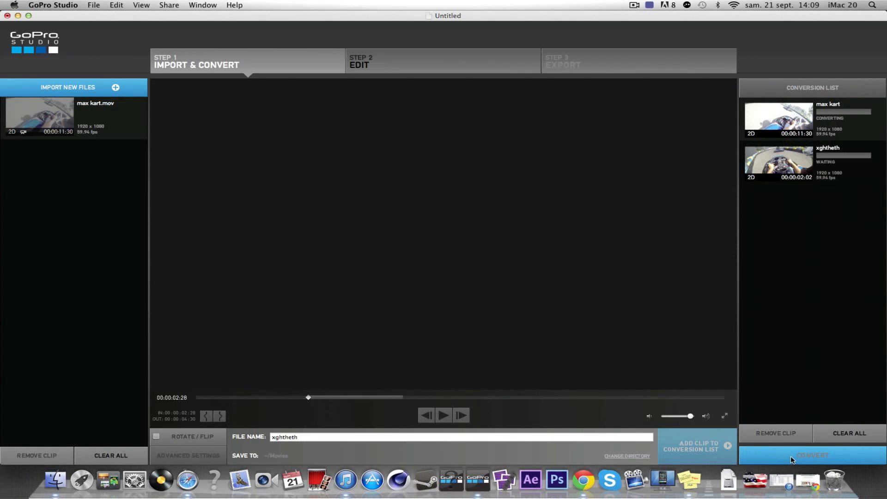
{"action": "left_click", "coordinate": [829, 125]}
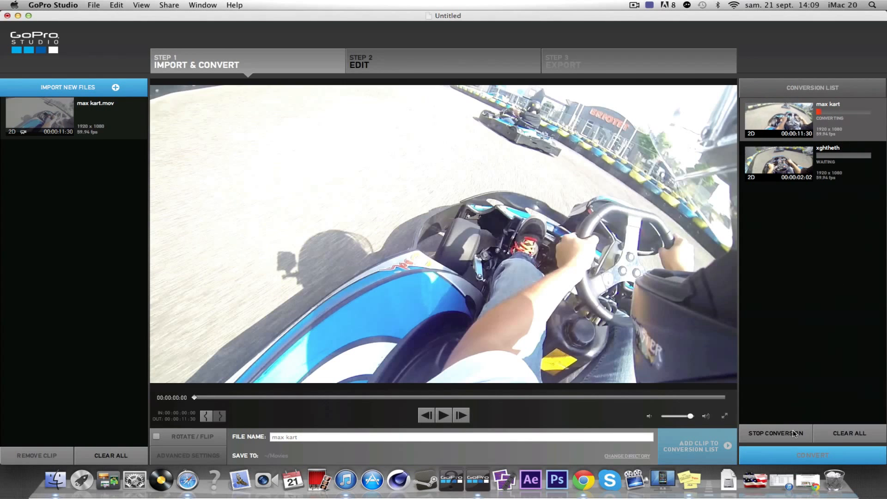
{"action": "left_click", "coordinate": [833, 295]}
Step: Remove the max kart clip from the conversion list and convert the remaining xghtheth clip
{"action": "left_click", "coordinate": [809, 131]}
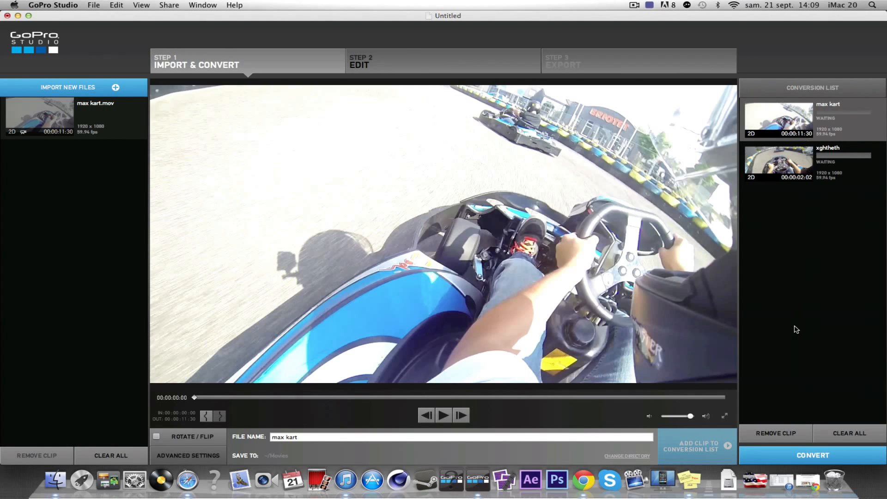
{"action": "left_click", "coordinate": [779, 434]}
{"action": "left_click", "coordinate": [787, 130]}
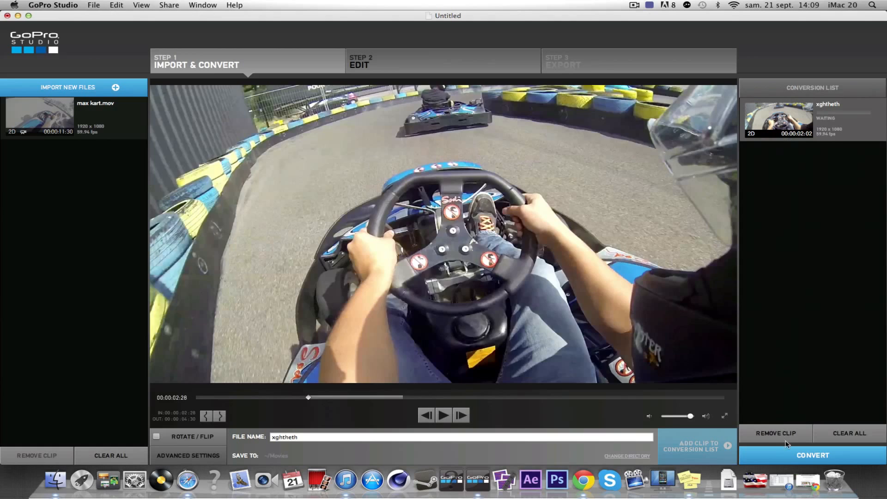
{"action": "left_click", "coordinate": [788, 455]}
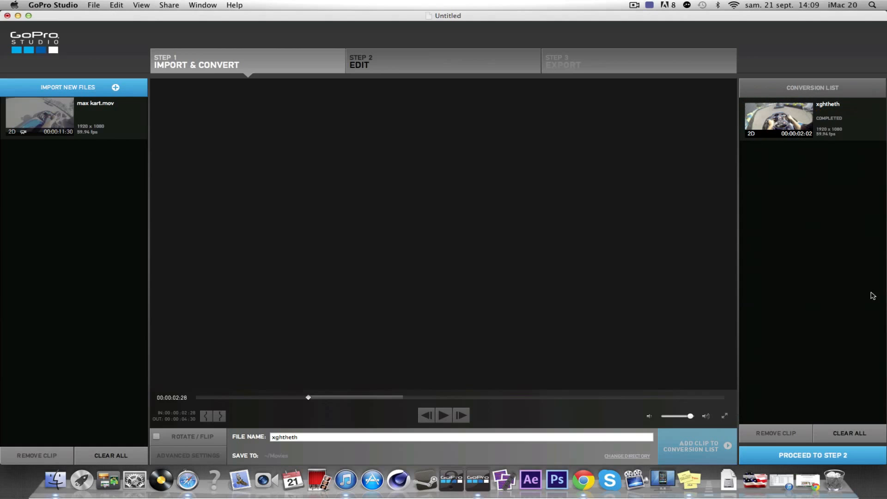
Step: Proceed to the Edit stage and load the converted xghtheth.mov clip in the viewer
{"action": "left_click", "coordinate": [849, 457]}
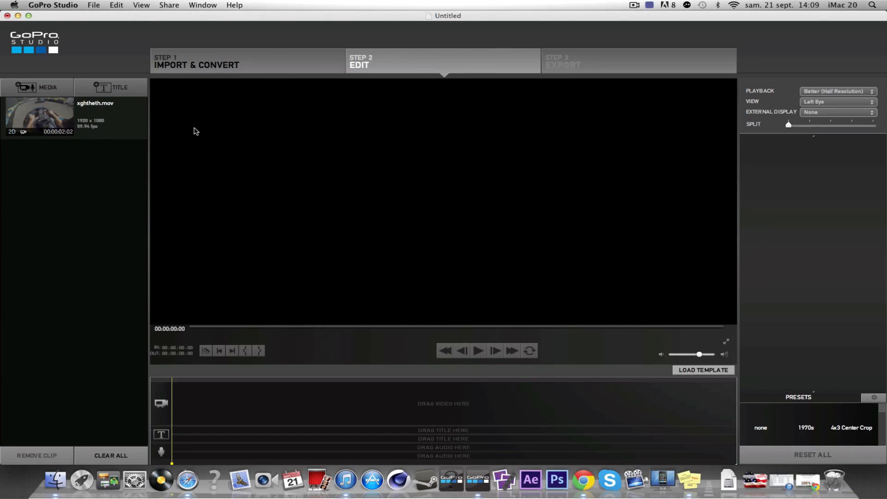
{"action": "left_click", "coordinate": [88, 134]}
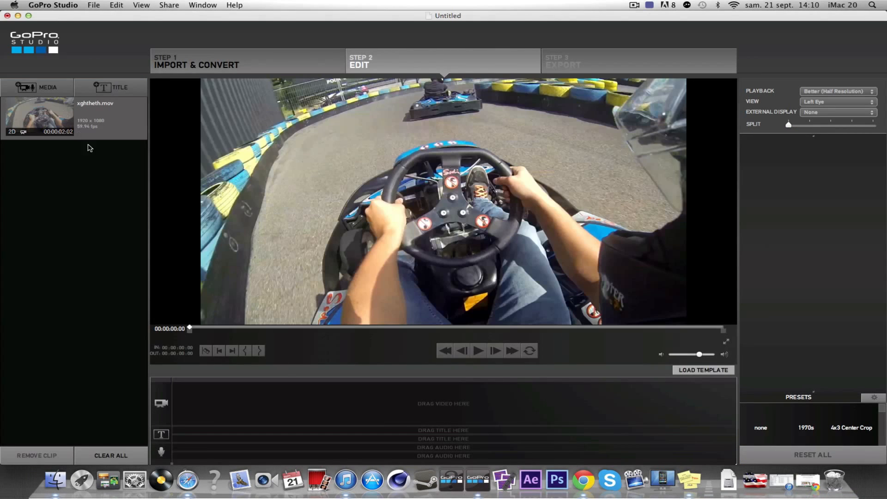
{"action": "left_click", "coordinate": [60, 90]}
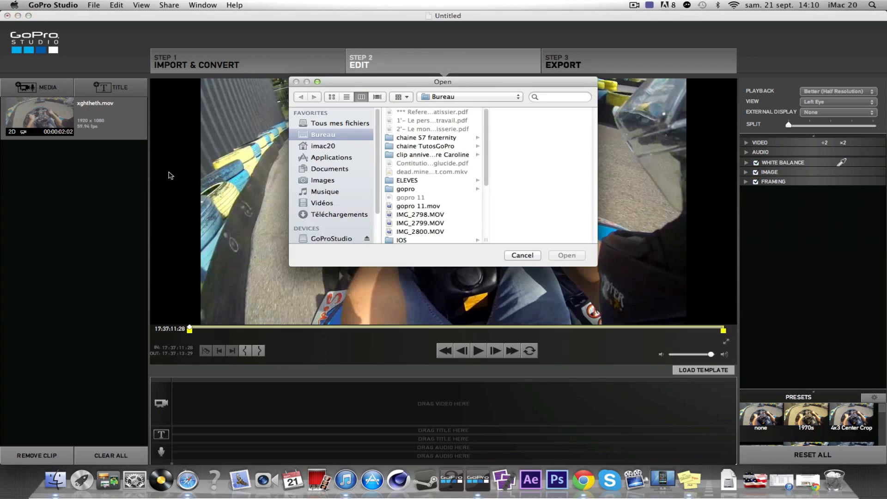
{"action": "left_click", "coordinate": [413, 189]}
{"action": "left_click", "coordinate": [528, 189]}
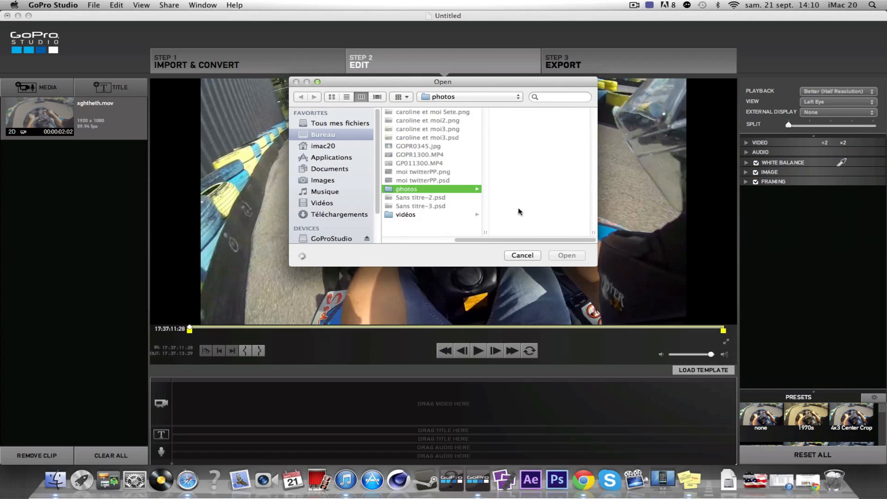
{"action": "left_click", "coordinate": [432, 215]}
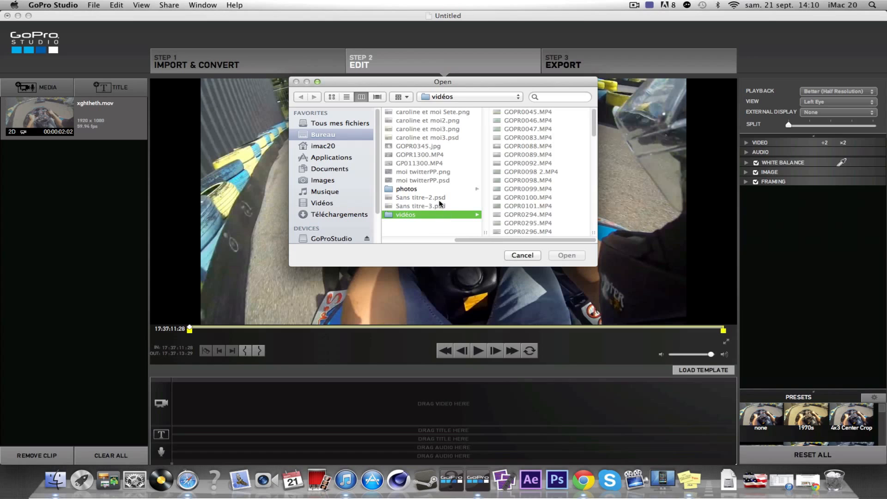
{"action": "left_click", "coordinate": [516, 256]}
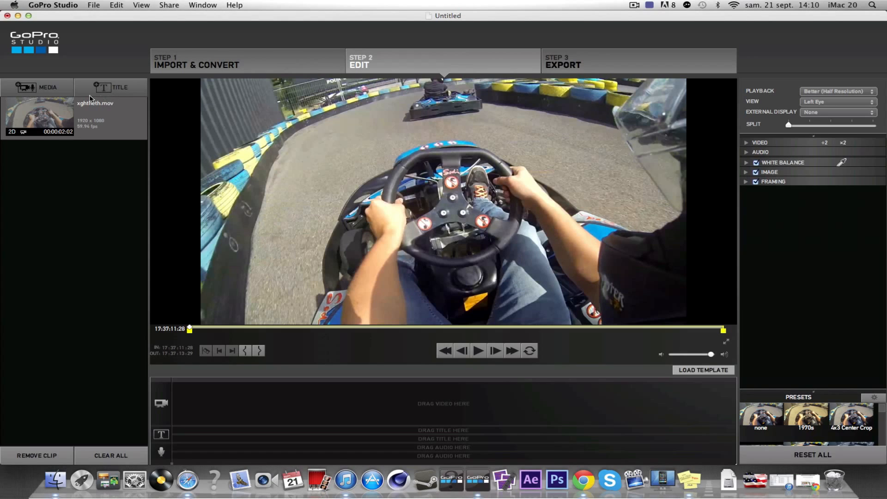
Step: Add a new title to the project's media and select it
{"action": "left_click", "coordinate": [113, 91]}
{"action": "left_click", "coordinate": [28, 157]}
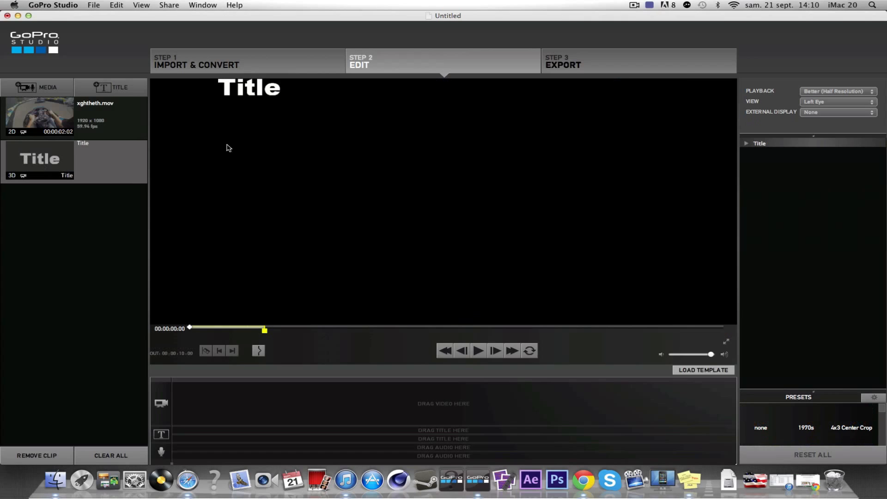
{"action": "left_click", "coordinate": [394, 402]}
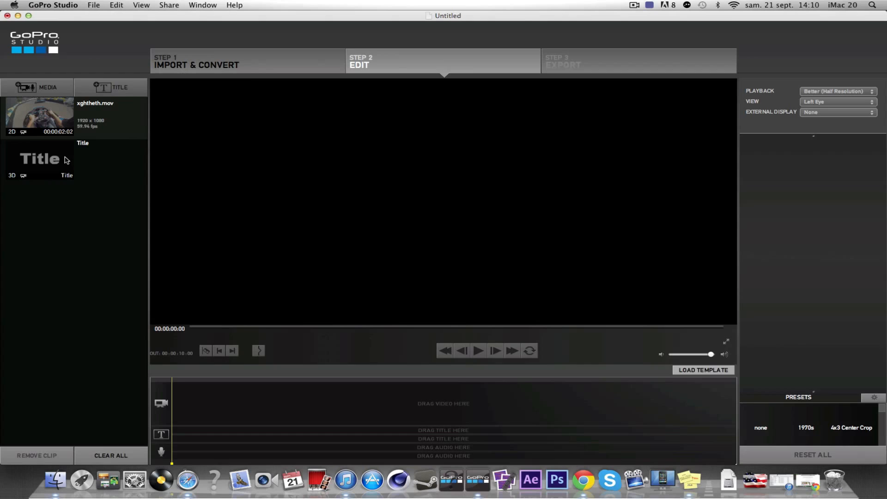
{"action": "left_click", "coordinate": [66, 160]}
{"action": "right_click", "coordinate": [55, 159]}
{"action": "left_click", "coordinate": [55, 159]}
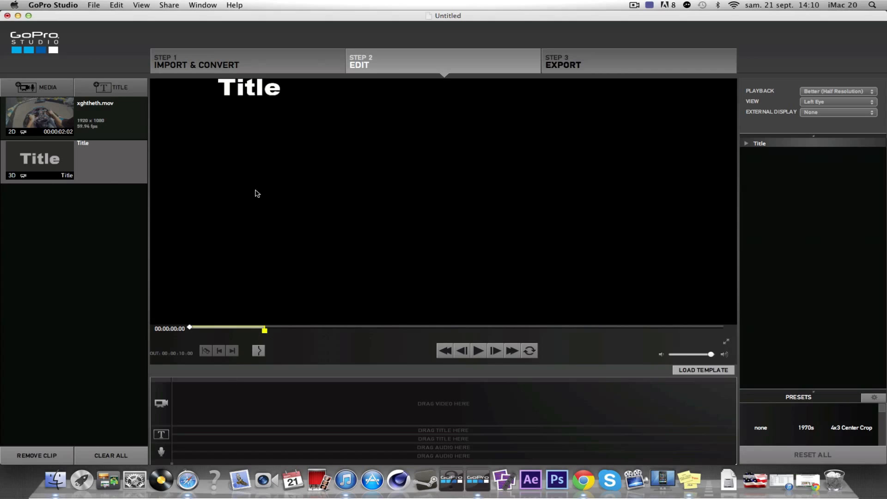
{"action": "left_click", "coordinate": [173, 436]}
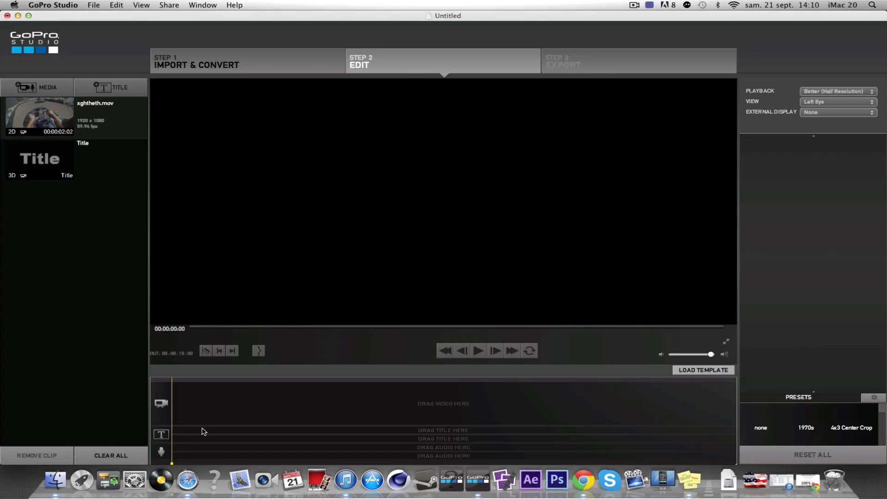
Step: Place the title at the start of the title track and the xghtheth.mov clip at the start of the video track
{"action": "mouse_move", "coordinate": [39, 159]}
{"action": "left_mouse_down"}
{"action": "mouse_move", "coordinate": [133, 311]}
{"action": "mouse_move", "coordinate": [193, 425]}
{"action": "mouse_move", "coordinate": [186, 431]}
{"action": "left_mouse_up"}
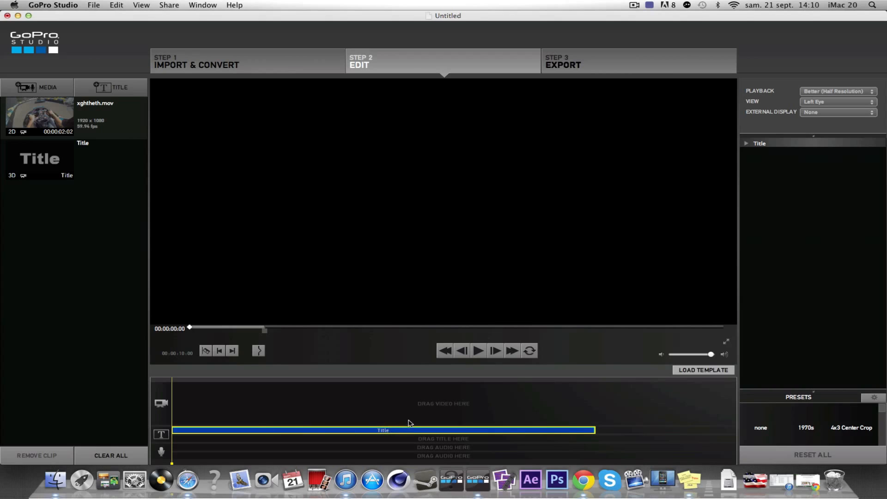
{"action": "left_click_drag", "start_coordinate": [179, 384], "coordinate": [187, 389]}
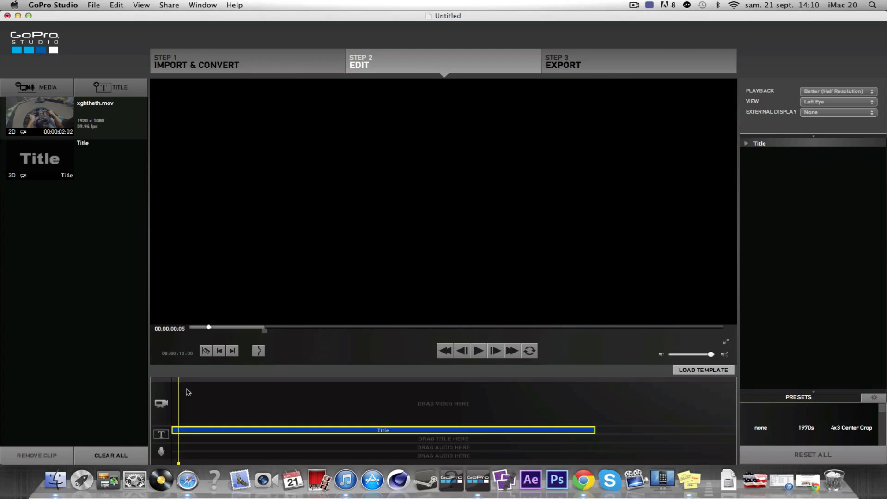
{"action": "left_click_drag", "start_coordinate": [29, 121], "coordinate": [203, 403]}
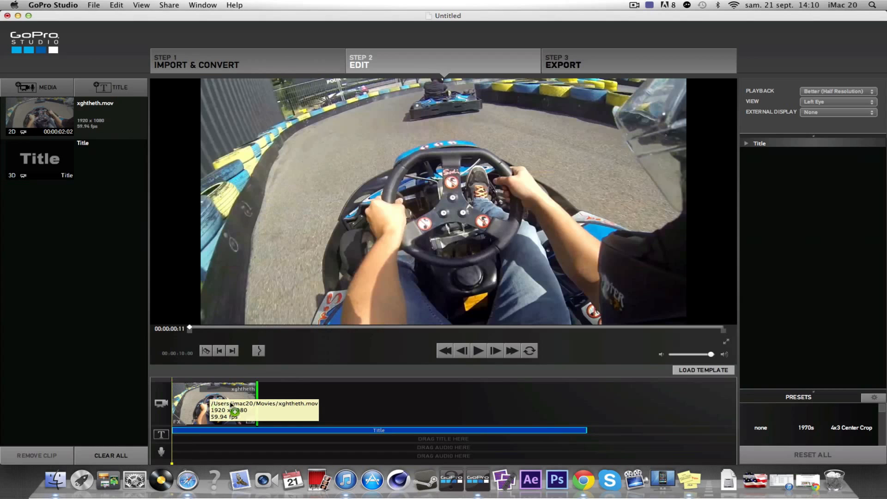
Step: Trim the title on the title track so that it ends together with the xghtheth clip, at 00:00:02:03
{"action": "left_click", "coordinate": [208, 431]}
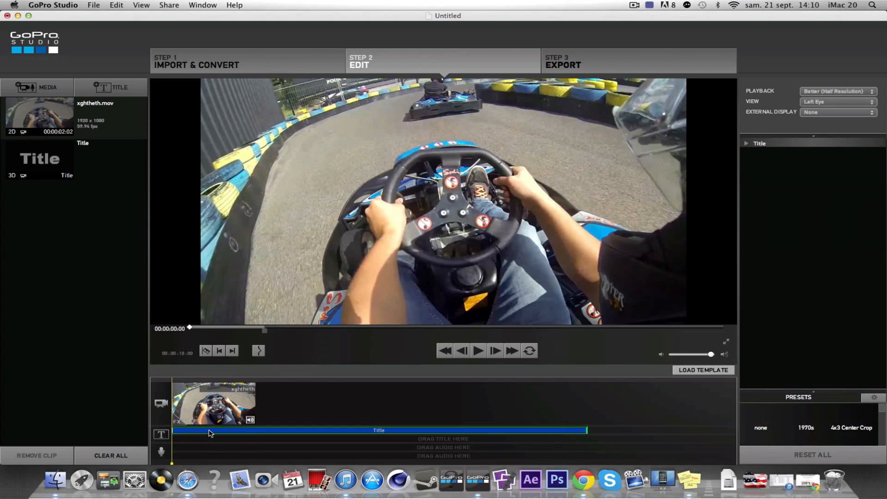
{"action": "left_click_drag", "start_coordinate": [263, 332], "coordinate": [234, 340]}
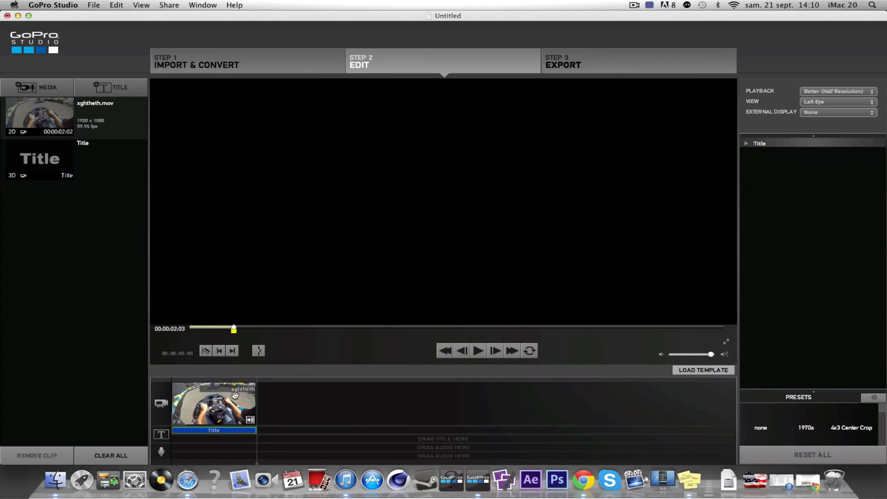
{"action": "left_click", "coordinate": [225, 434]}
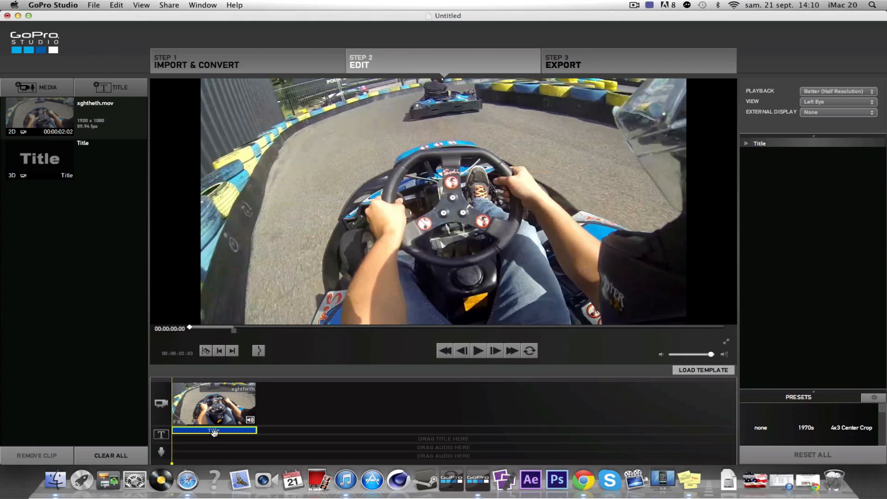
Step: View the available edit templates and close the chooser without creating one
{"action": "left_click", "coordinate": [677, 370]}
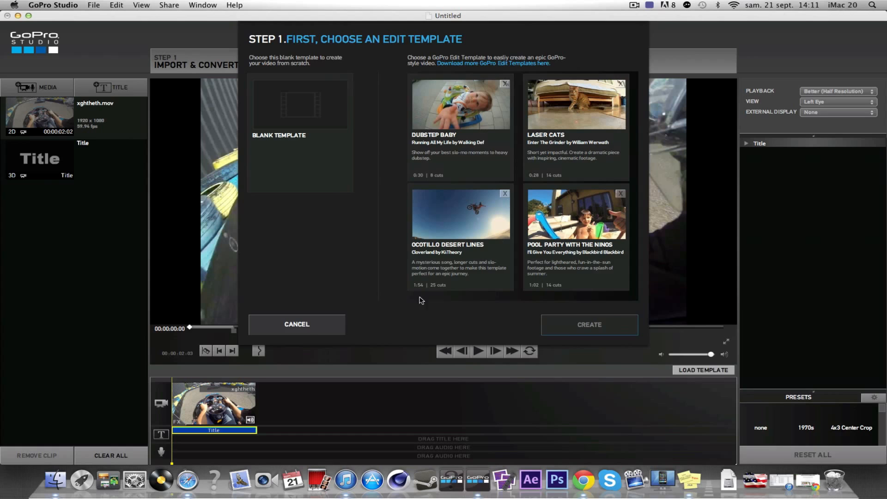
{"action": "left_click", "coordinate": [312, 324]}
Step: Move the title from the title track onto the video track, directly after the xghtheth clip
{"action": "left_click", "coordinate": [230, 435]}
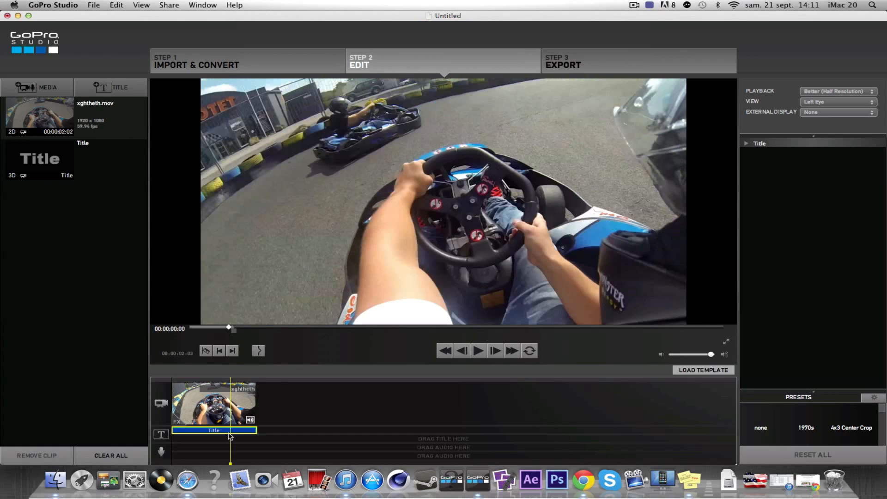
{"action": "left_click_drag", "start_coordinate": [228, 432], "coordinate": [226, 401]}
{"action": "left_click_drag", "start_coordinate": [290, 398], "coordinate": [293, 376]}
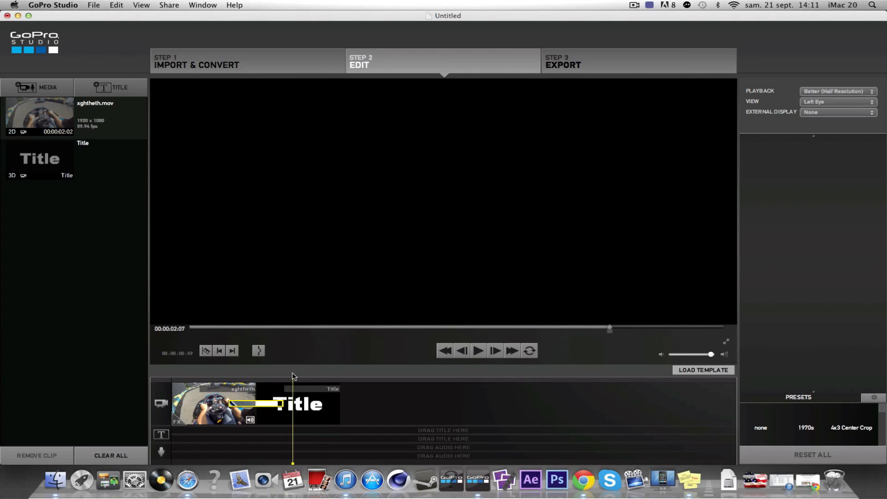
Step: Replace the title's text with "ldkdfopqzef)" and "-z" on two lines, and place the title at the start of the title track
{"action": "left_click", "coordinate": [317, 410]}
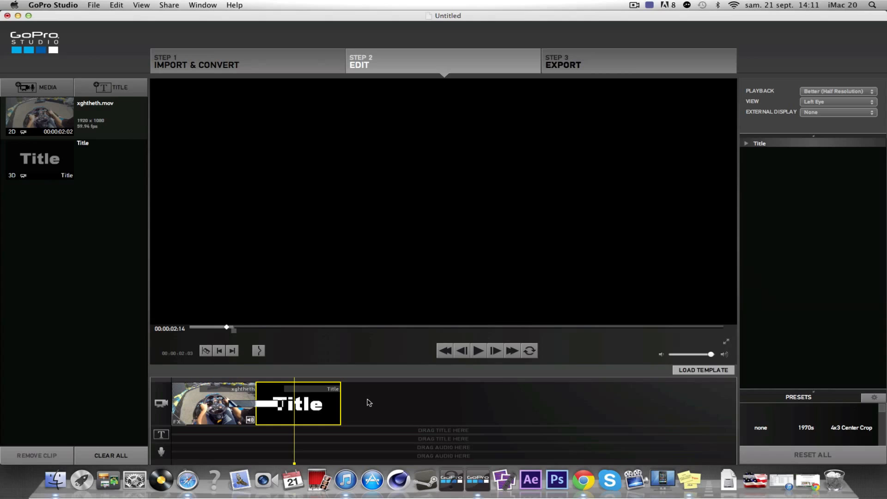
{"action": "left_click", "coordinate": [745, 144]}
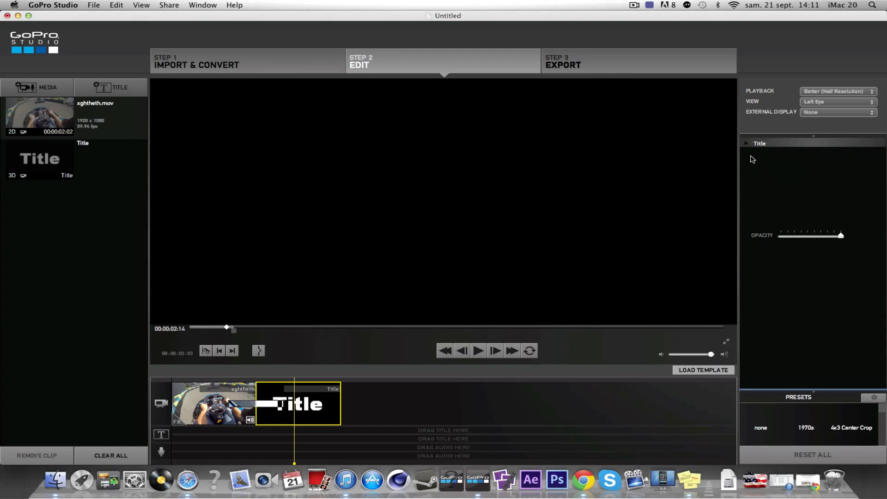
{"action": "left_click_drag", "start_coordinate": [783, 160], "coordinate": [749, 157]}
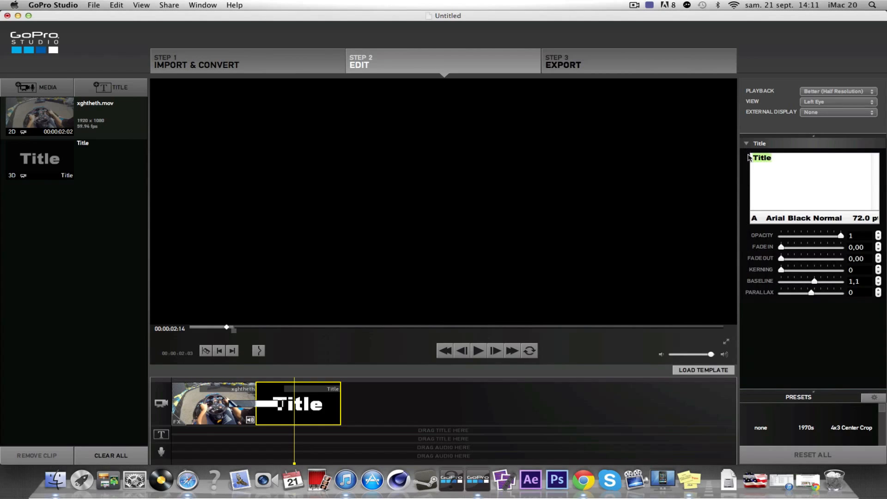
{"action": "type", "text": "ldkd"}
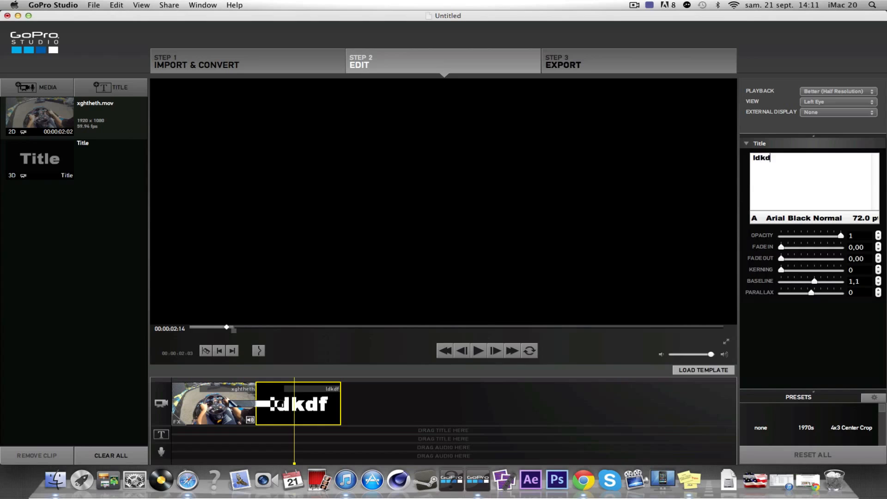
{"action": "type", "text": "fopqzef)"}
{"action": "key", "text": "Return"}
{"action": "type", "text": "-z"}
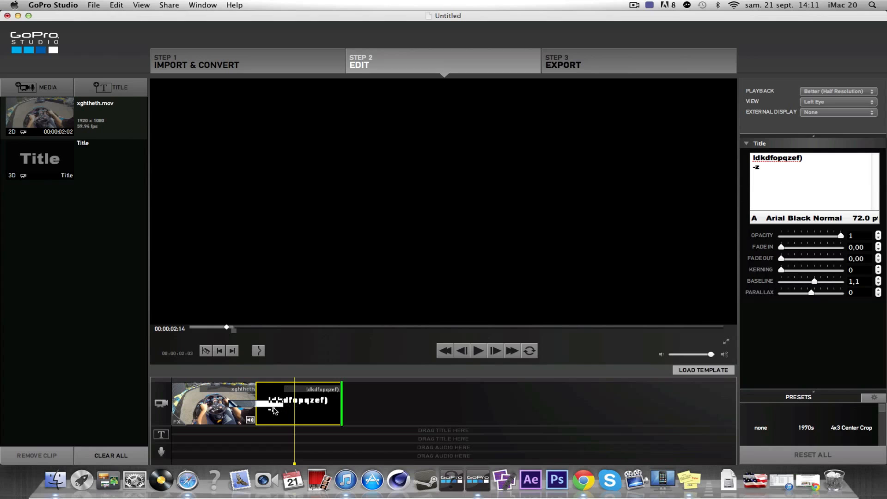
{"action": "left_click_drag", "start_coordinate": [206, 381], "coordinate": [217, 429]}
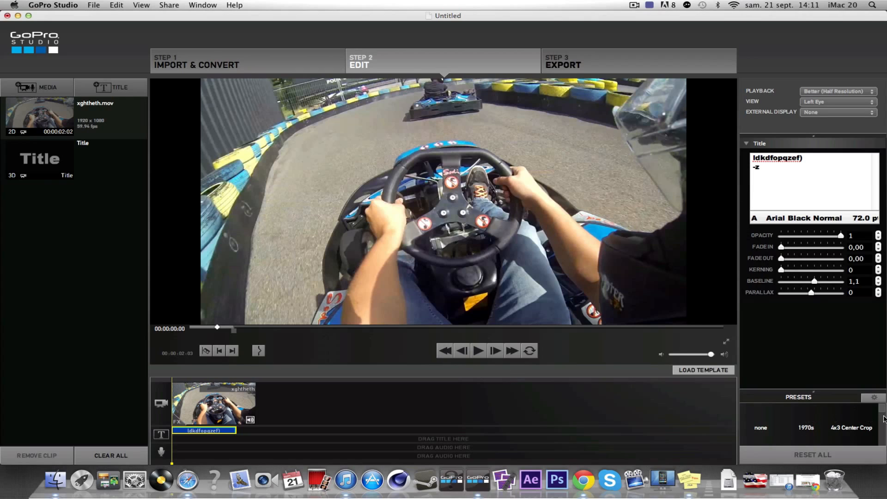
Step: Browse the effect presets through to Vignette Off and check the edit templates without loading one
{"action": "scroll", "coordinate": [878, 411], "scroll_direction": "down", "scroll_amount": 2}
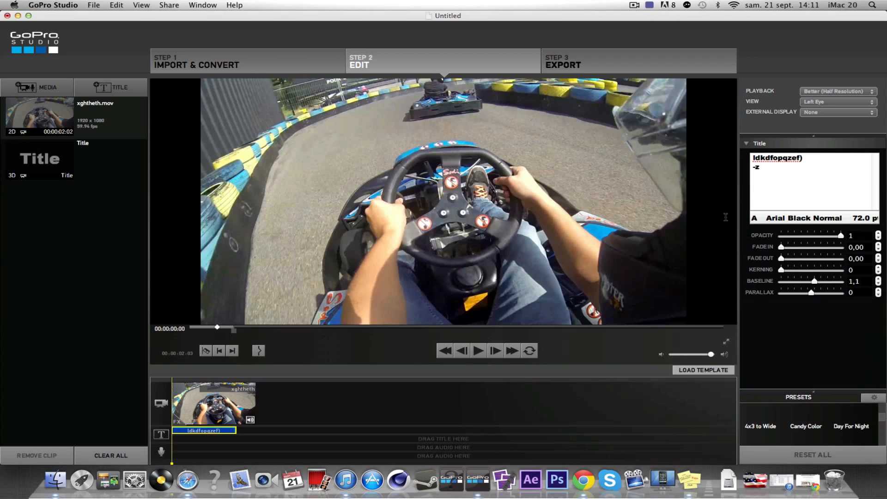
{"action": "left_click", "coordinate": [702, 370]}
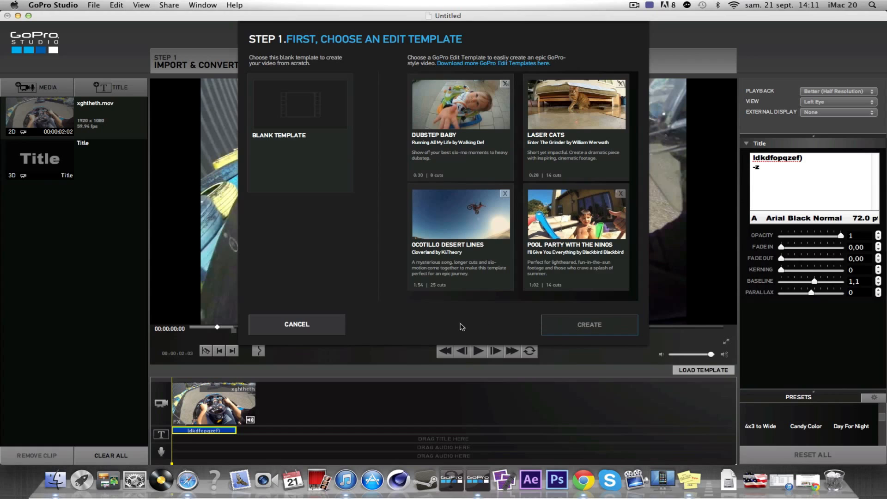
{"action": "left_click", "coordinate": [309, 339]}
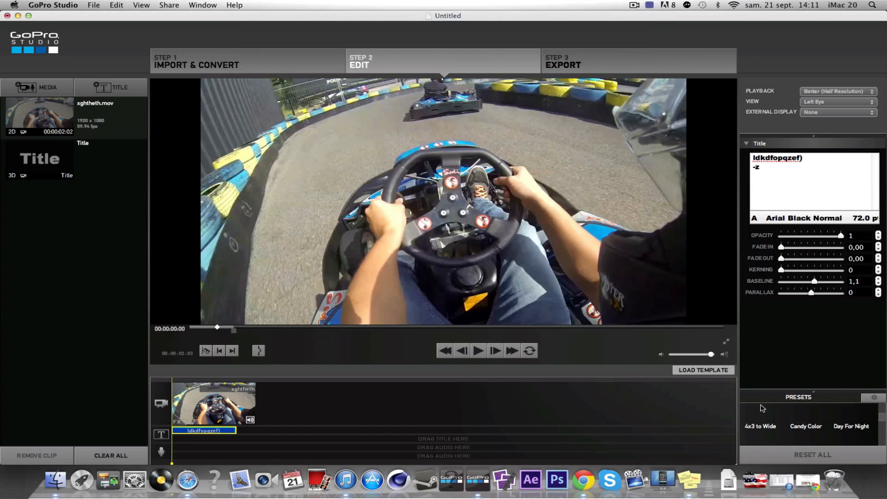
{"action": "scroll", "coordinate": [804, 434], "scroll_direction": "down", "scroll_amount": 5}
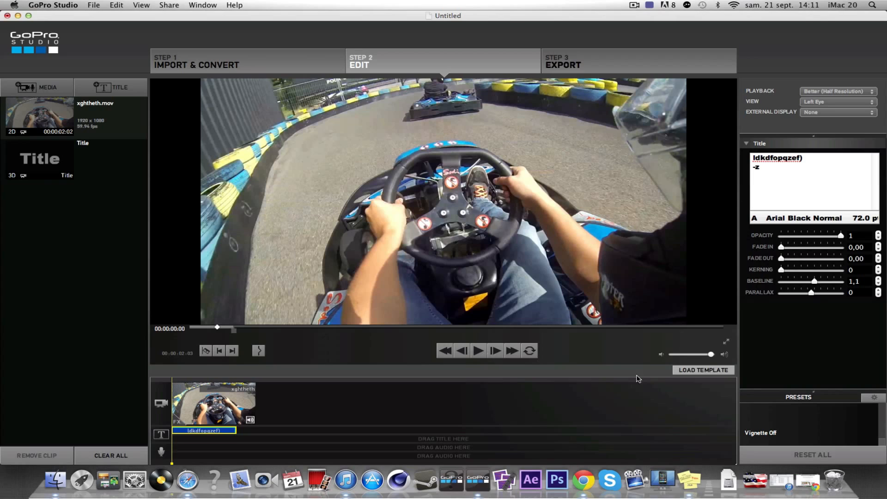
Step: Open the export settings, examine the available quality presets, and cancel the export
{"action": "left_click", "coordinate": [595, 71]}
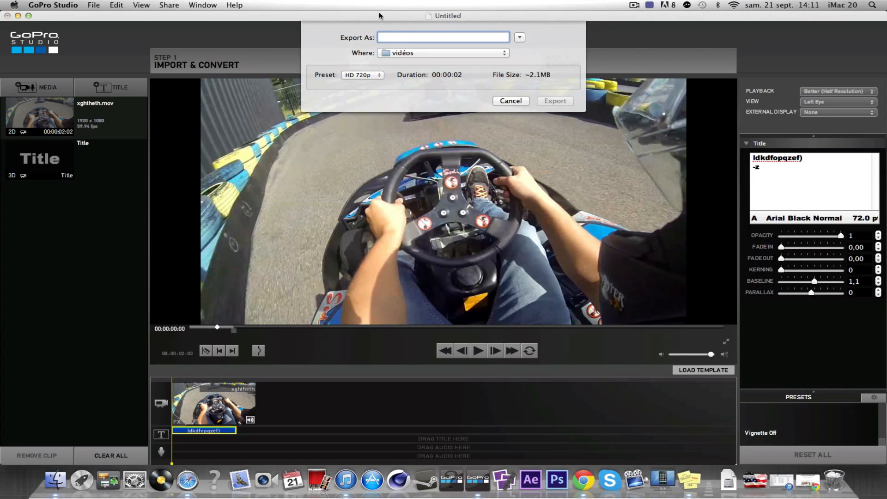
{"action": "left_click", "coordinate": [382, 74]}
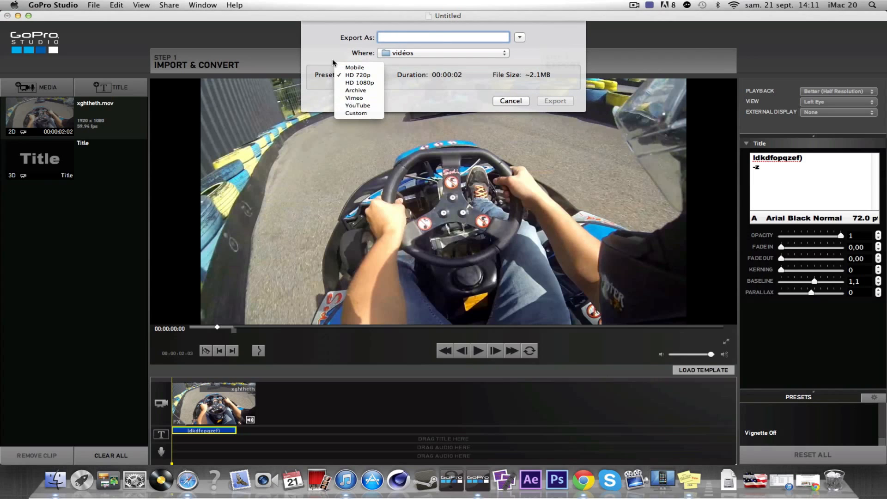
{"action": "left_click", "coordinate": [513, 101]}
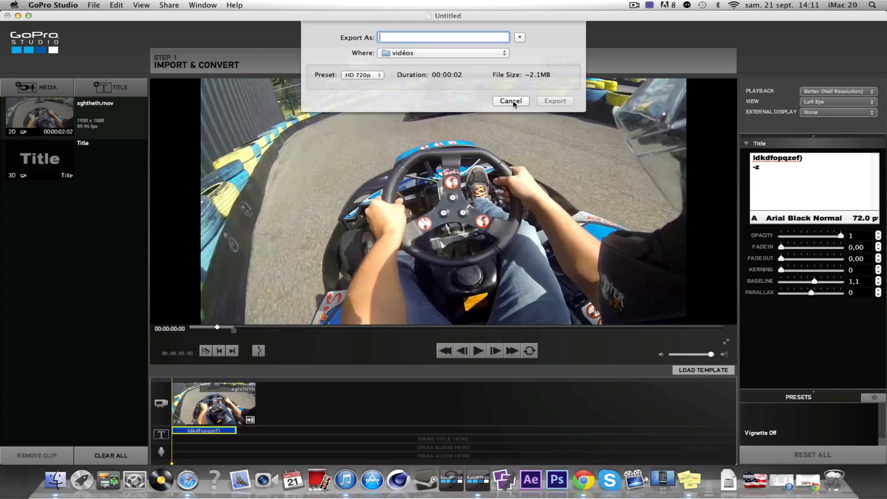
{"action": "left_click", "coordinate": [505, 101]}
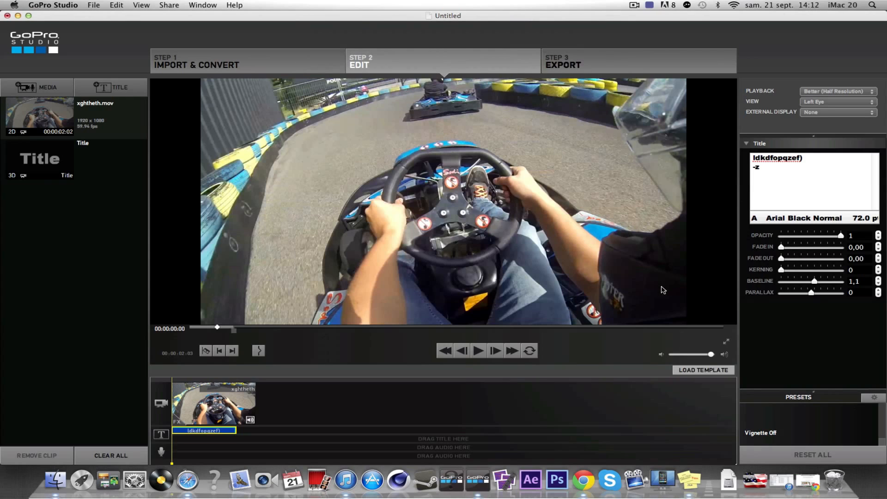